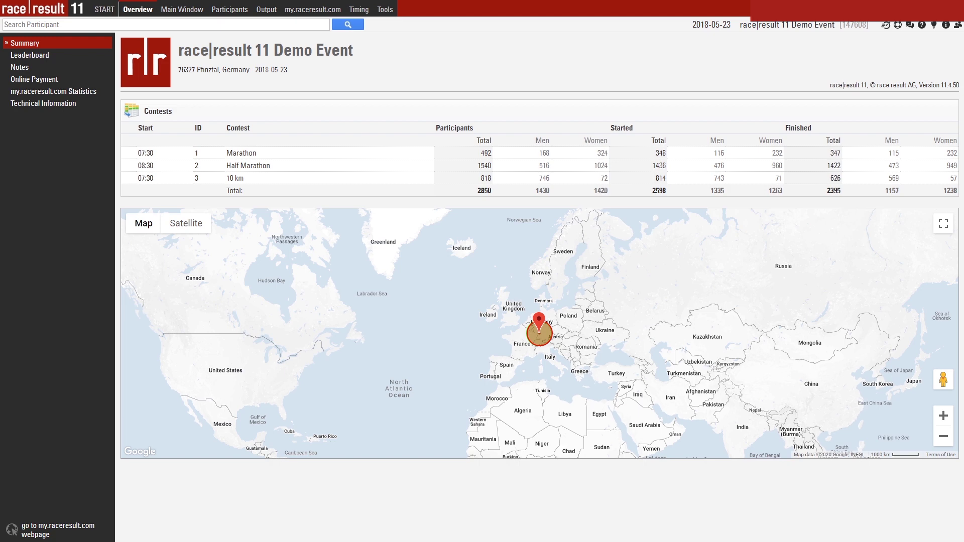
Review the Marathon, Half Marathon and 10 km contests in the event overview and open the Main Window.
left_click(241, 153)
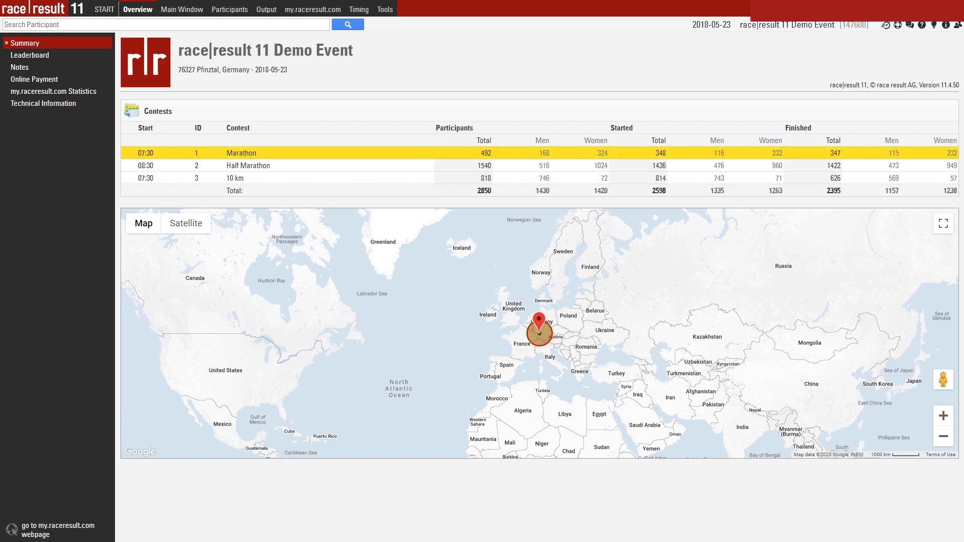
left_click(248, 165)
left_click(234, 177)
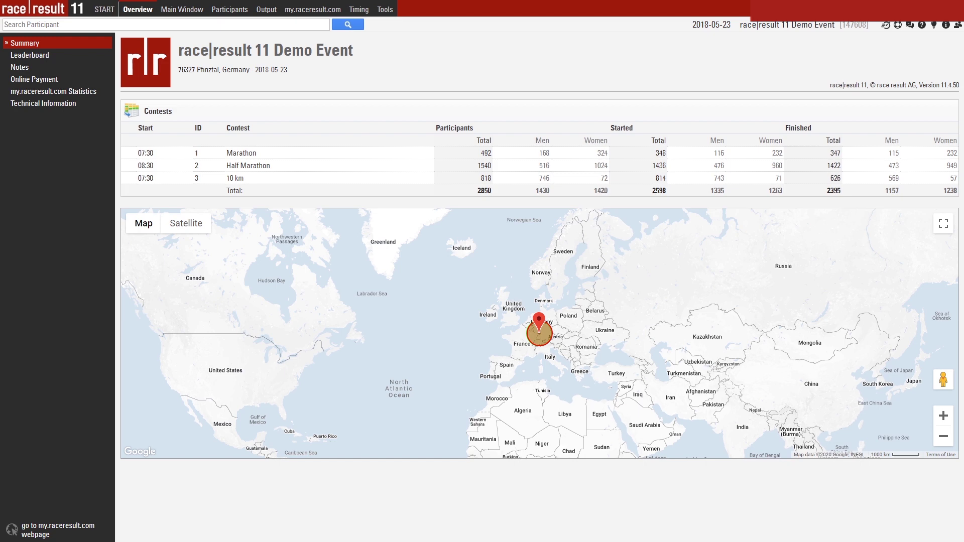
left_click(182, 9)
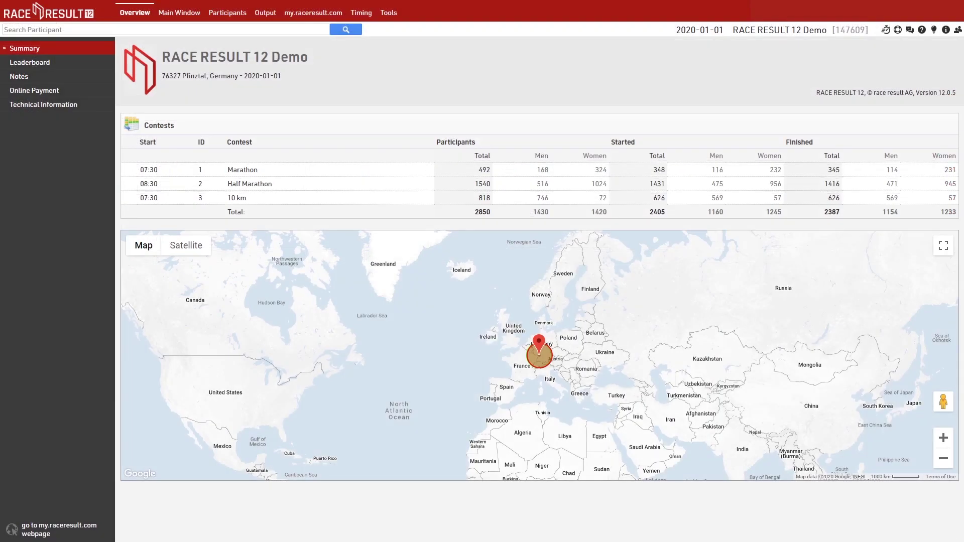
Open the Splits settings of the RACE RESULT 12 Demo event and compare the Half Marathon, 10 km and Marathon setups.
left_click(179, 12)
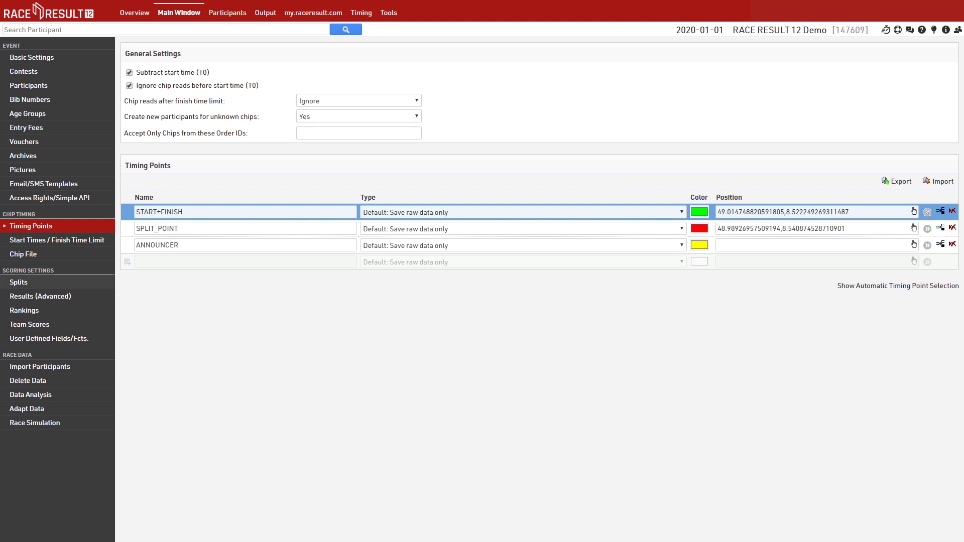
left_click(19, 282)
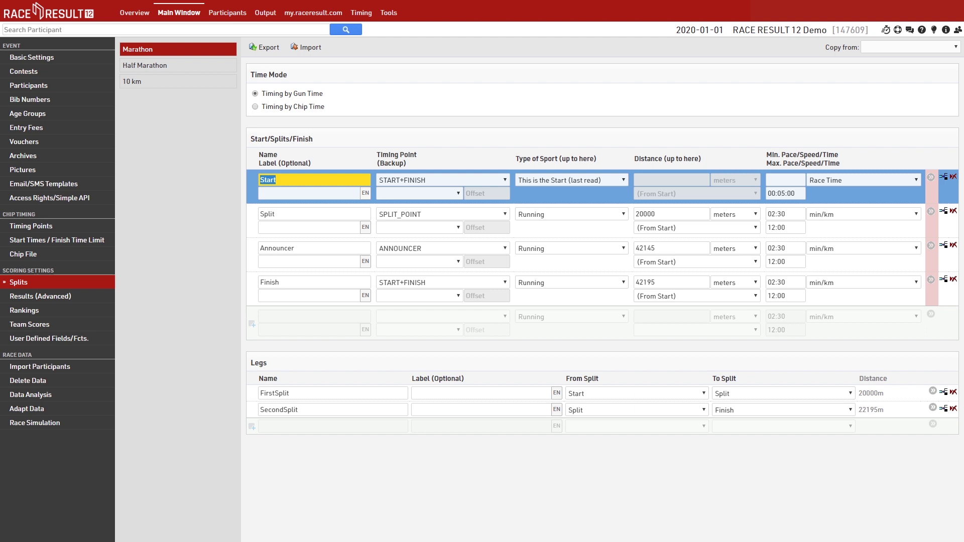
left_click(177, 65)
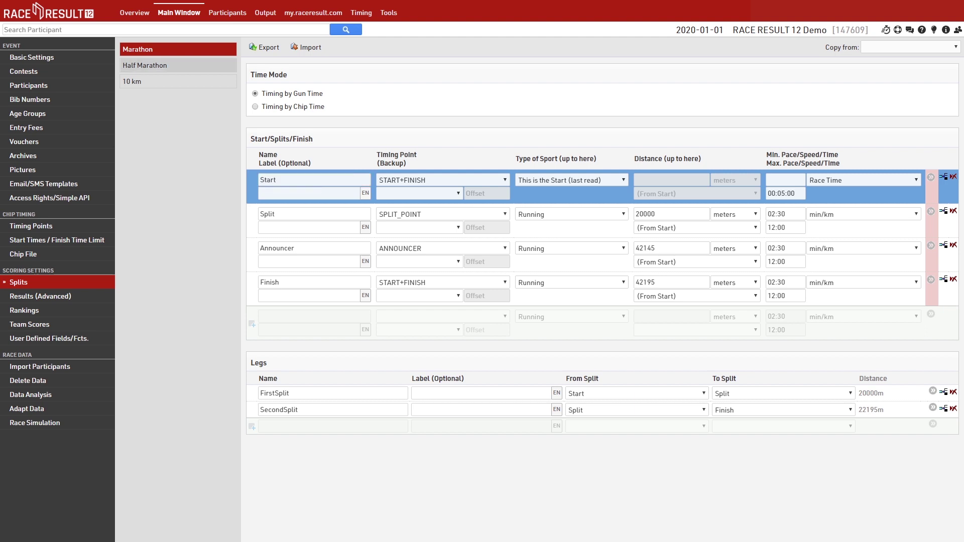
left_click(150, 81)
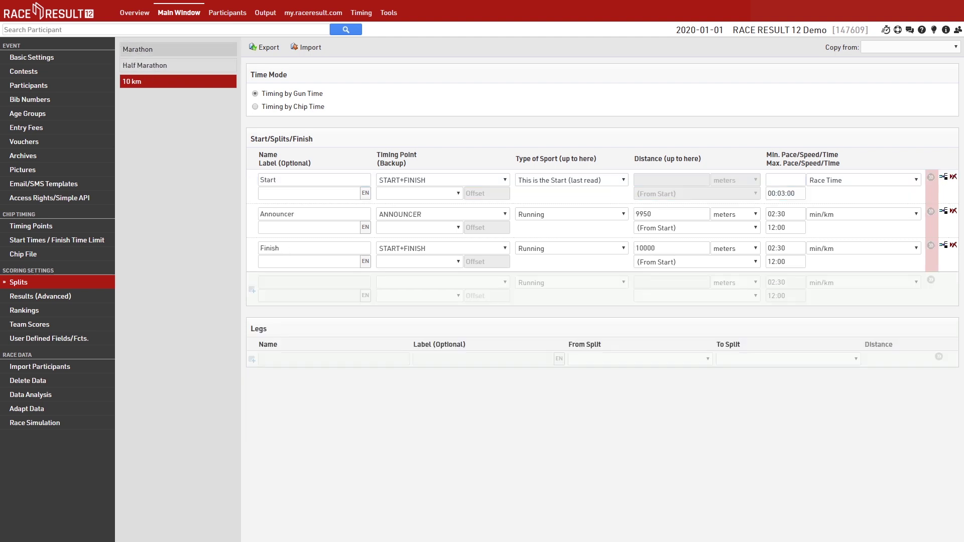
left_click(178, 49)
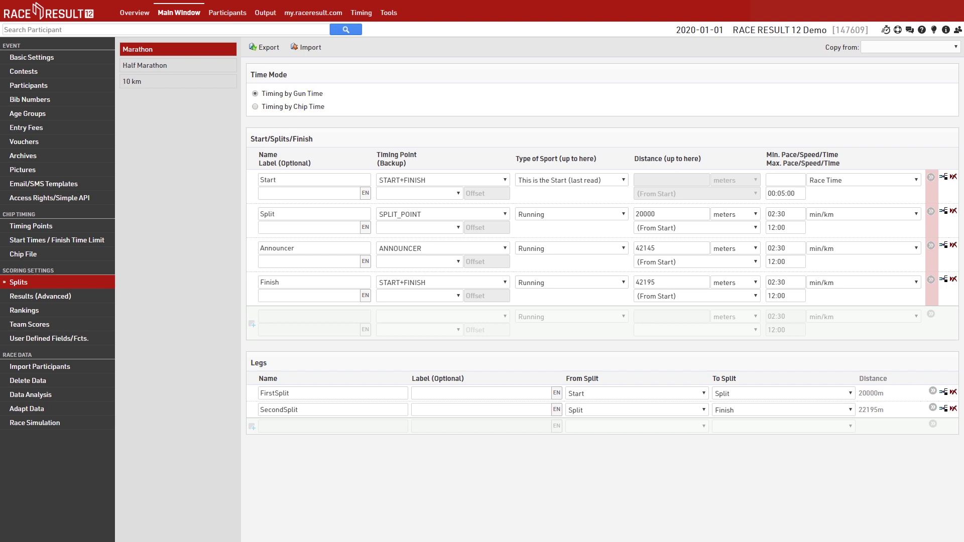
Inspect the timing point, backup timing point and type of sport options of the Marathon's Start split.
left_click(275, 179)
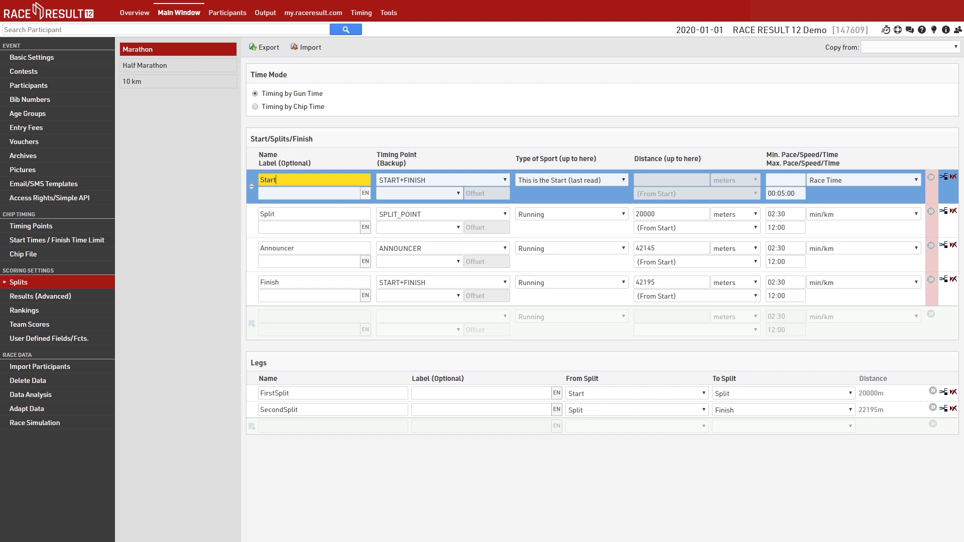
left_click(442, 180)
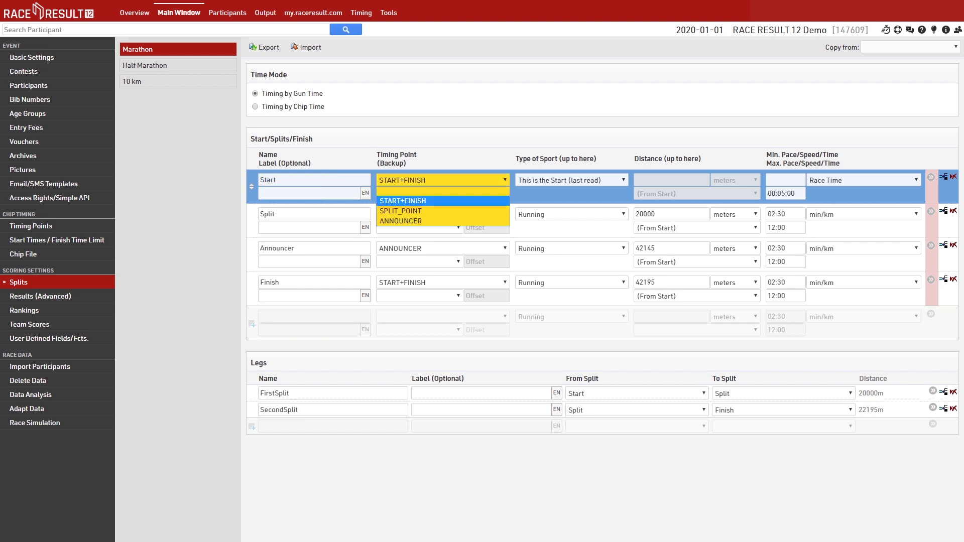
key("Escape")
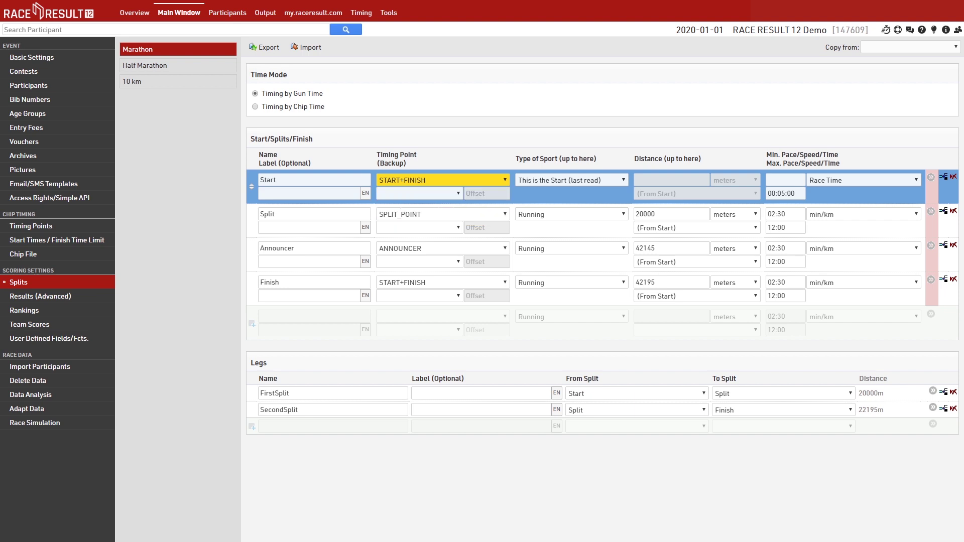
left_click(419, 194)
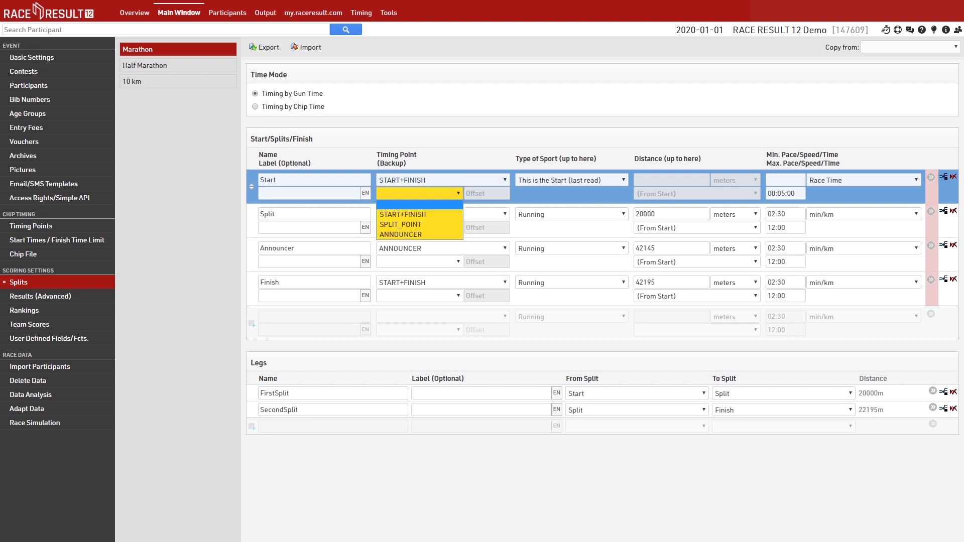
key("Return")
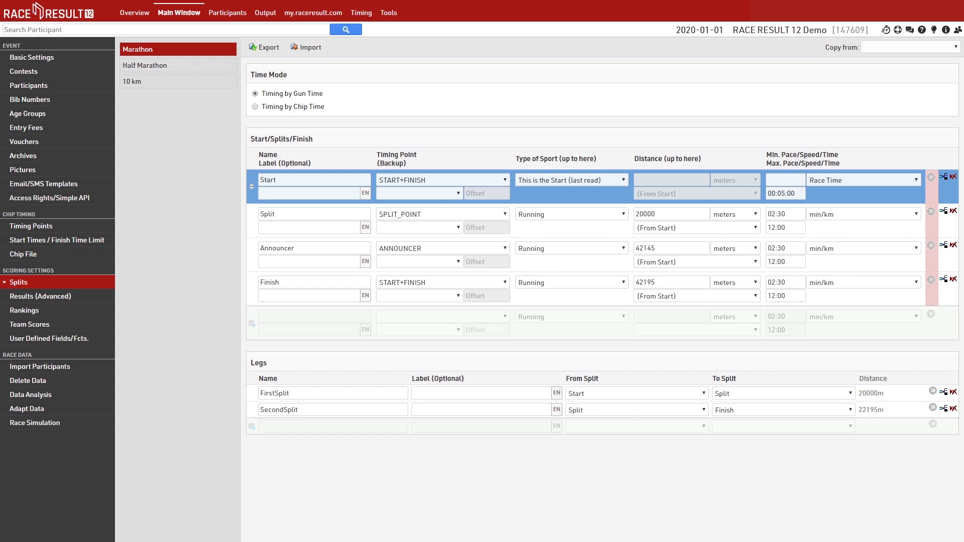
left_click(571, 180)
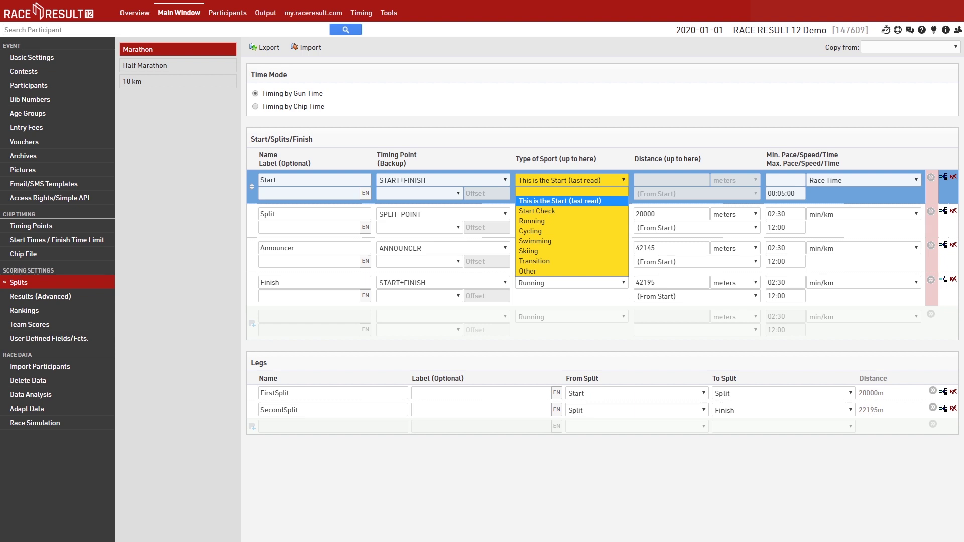
key("Escape")
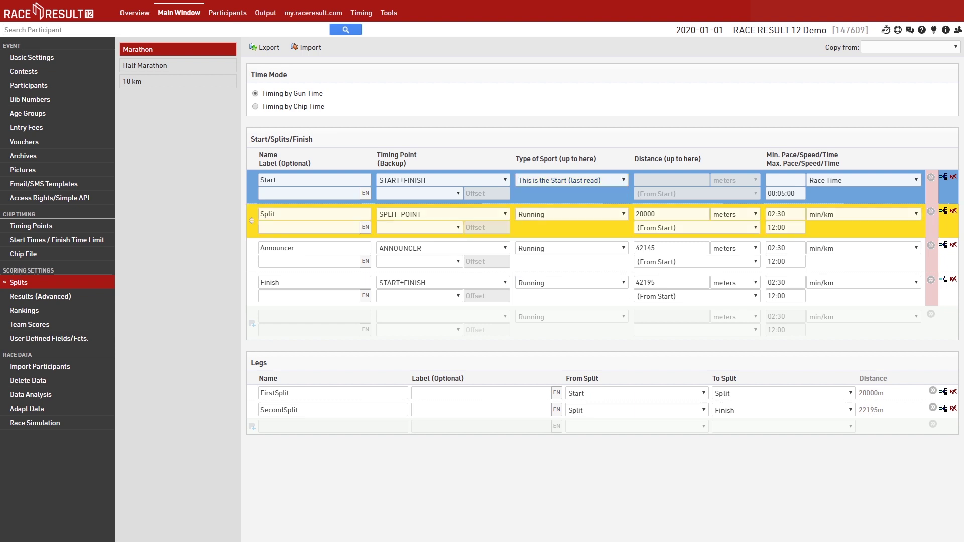
Inspect the distance reference and the minimum and maximum pace options of the Marathon's split at SPLIT_POINT.
left_click(655, 214)
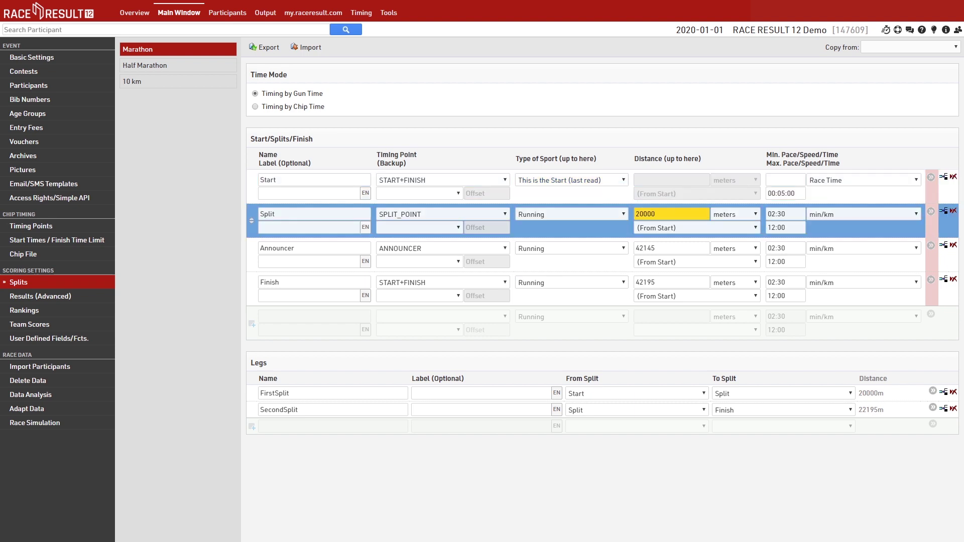
left_click(697, 227)
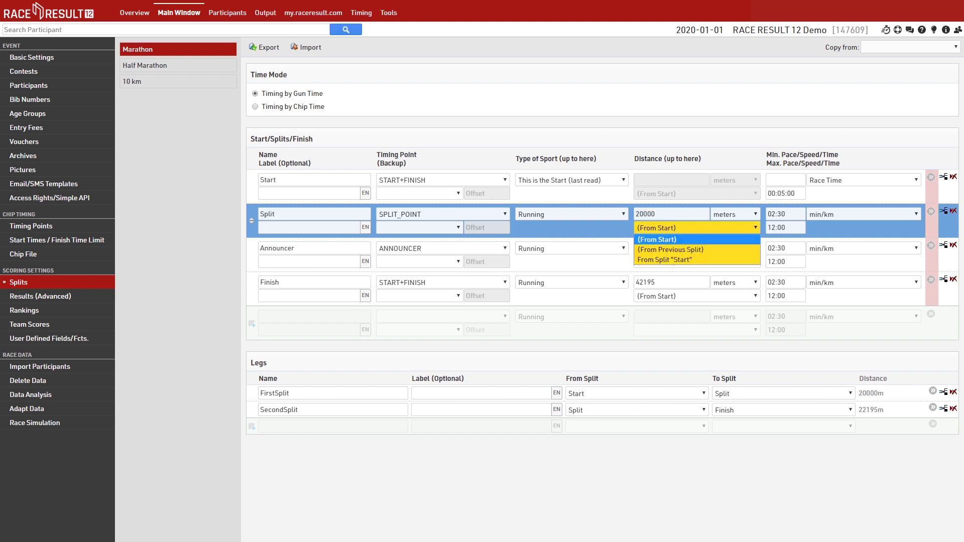
key("Escape")
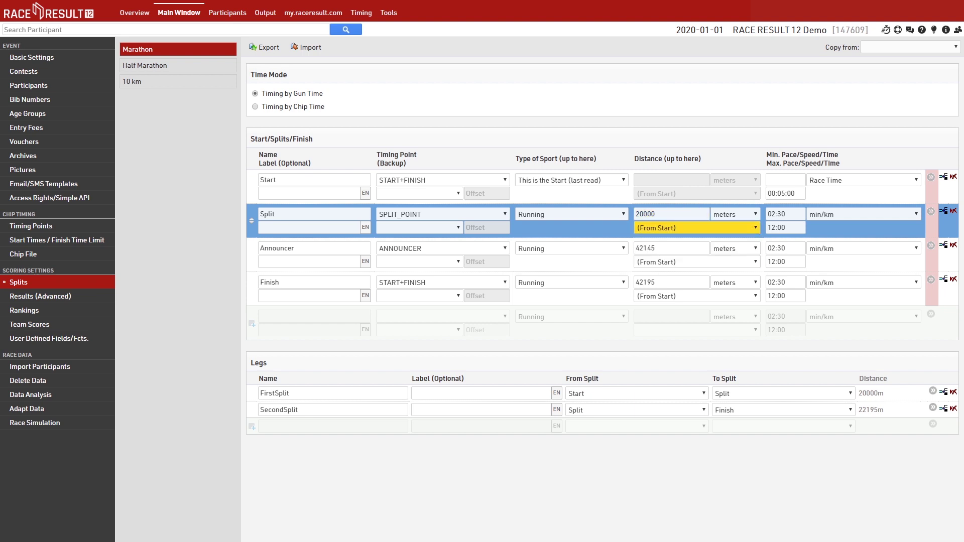
left_click(785, 214)
left_click(785, 227)
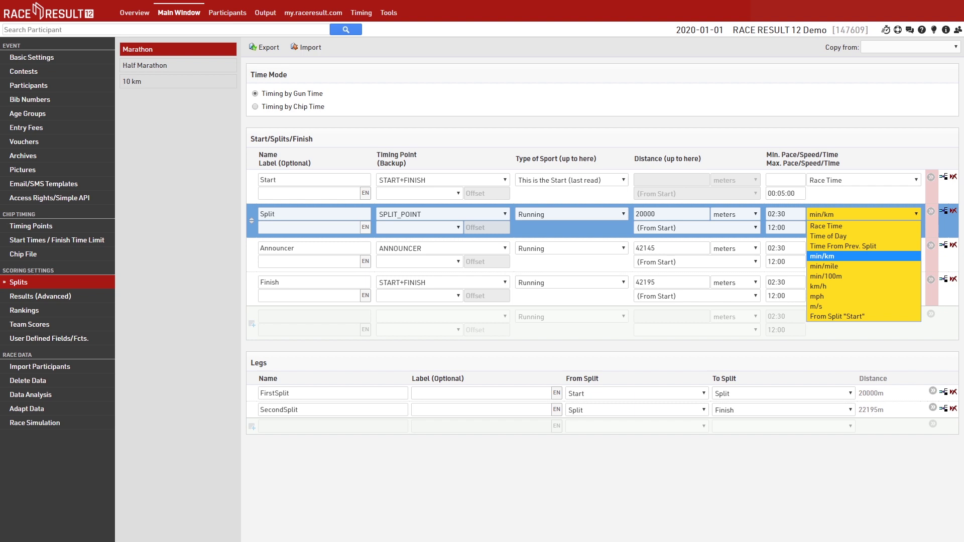
key("Escape")
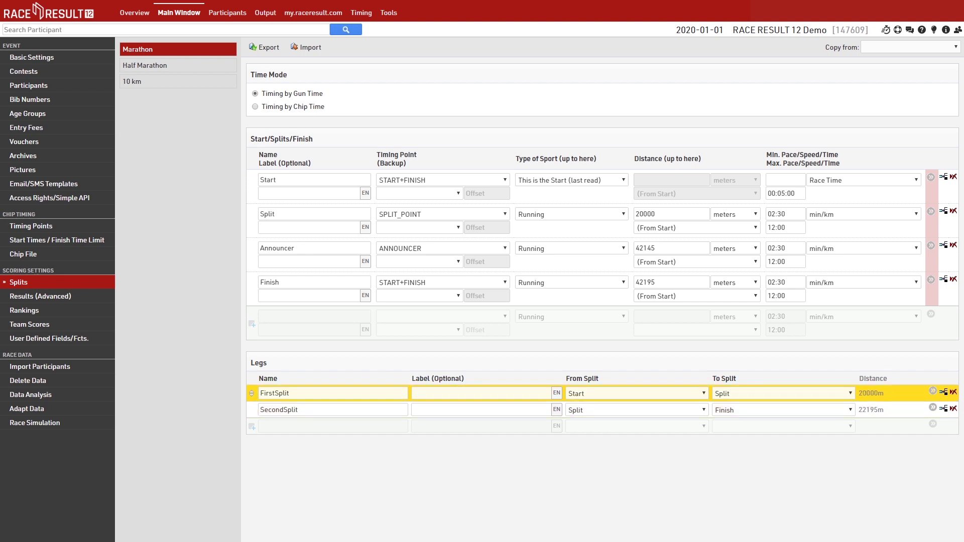
Examine the From Split and To Split choices of the Marathon's FirstSplit leg without changing them.
left_click(636, 393)
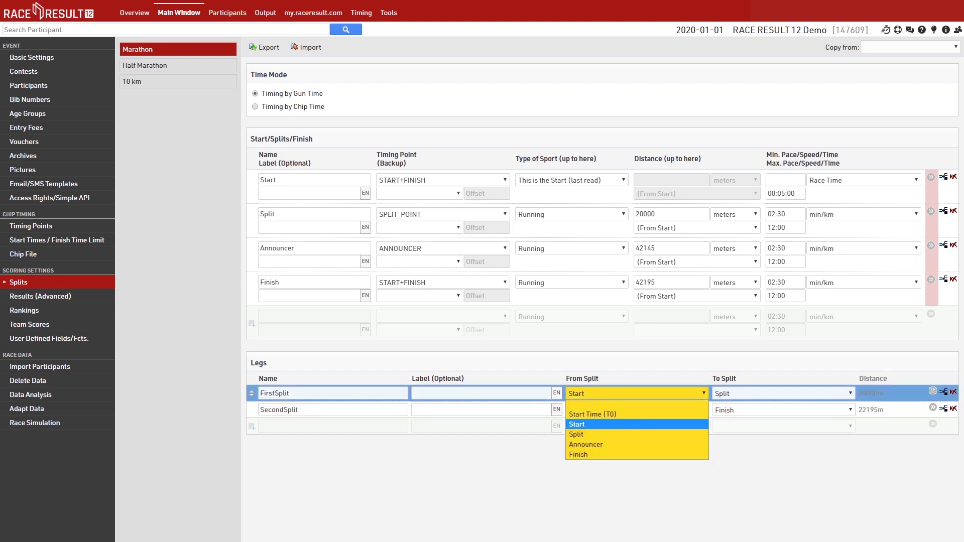
key("Escape")
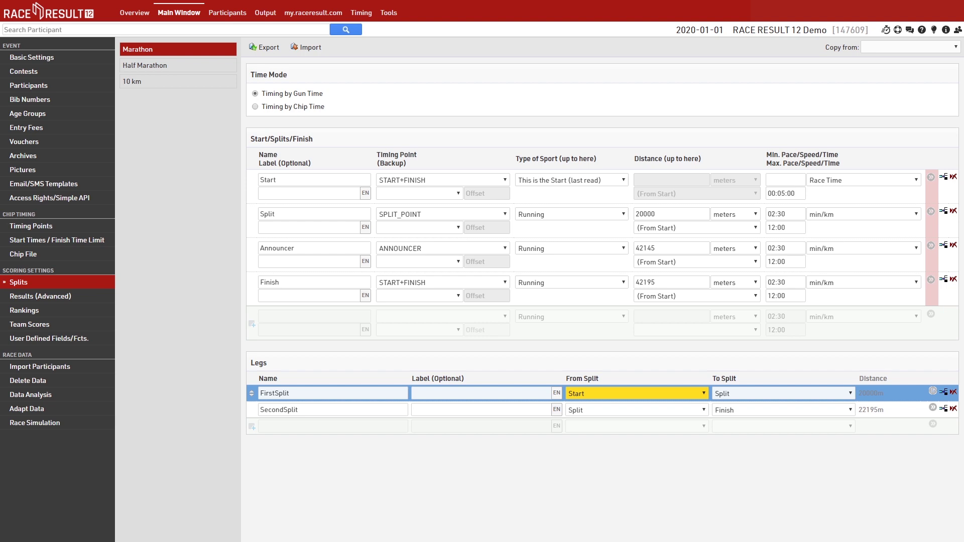
left_click(782, 393)
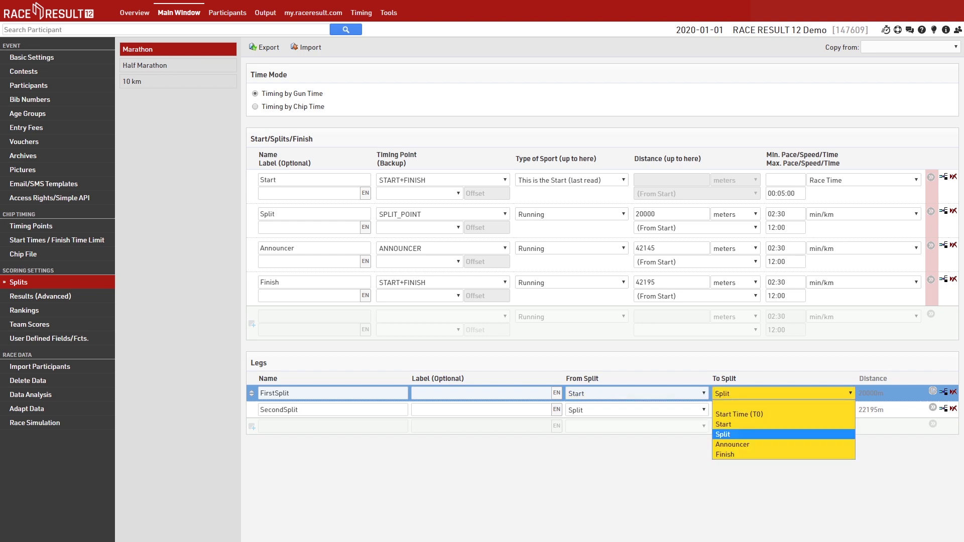
key("Escape")
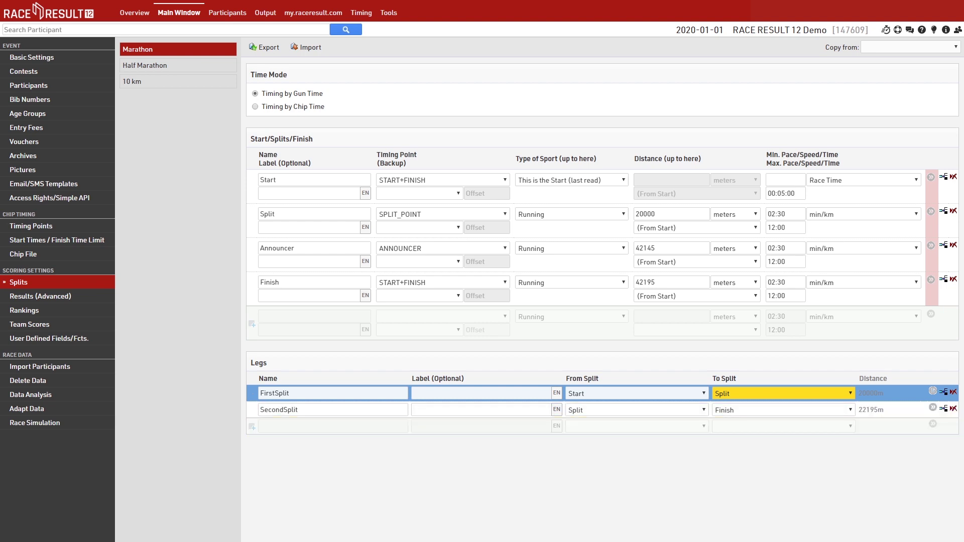
key("Escape")
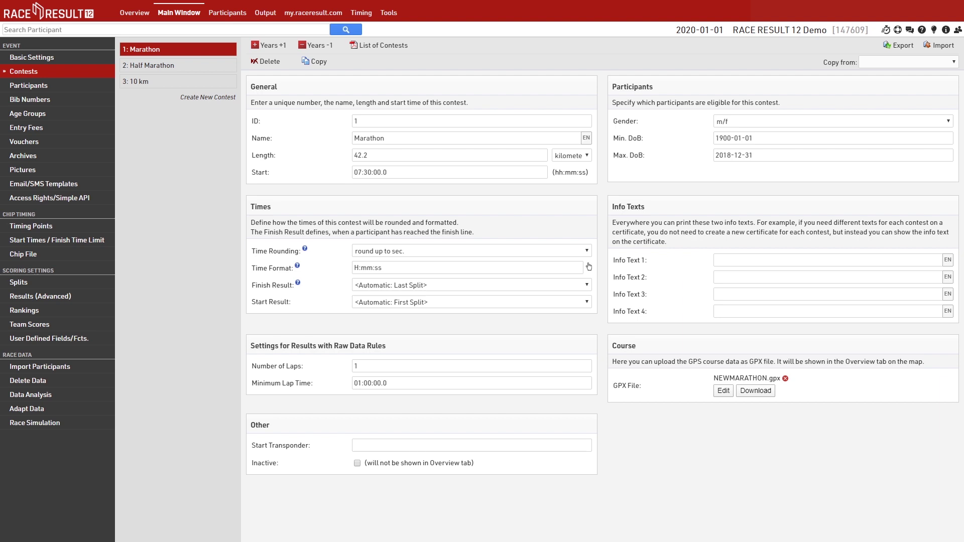
Check the Start Result choices in the Marathon contest's time settings, keeping <Automatic: First Split>.
key("Tab")
key("alt+Down")
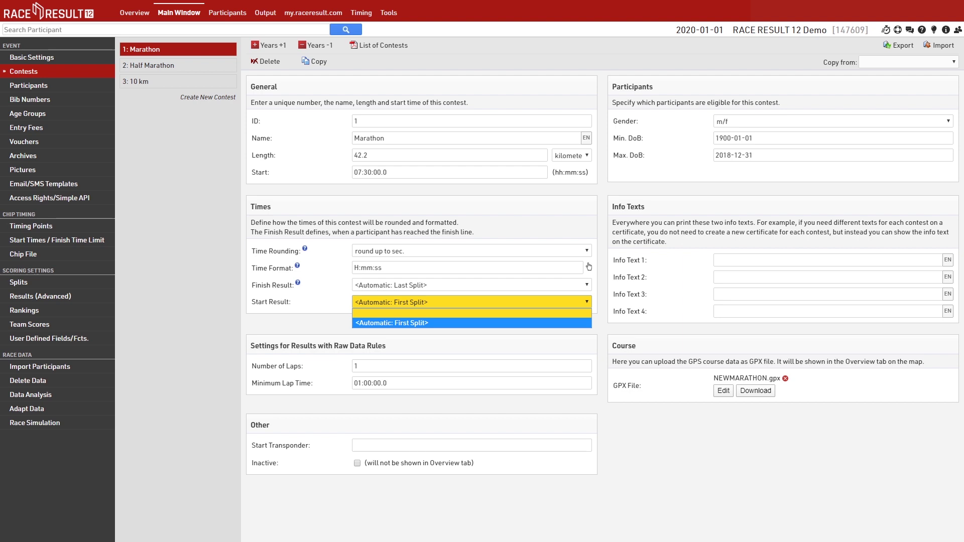
key("Return")
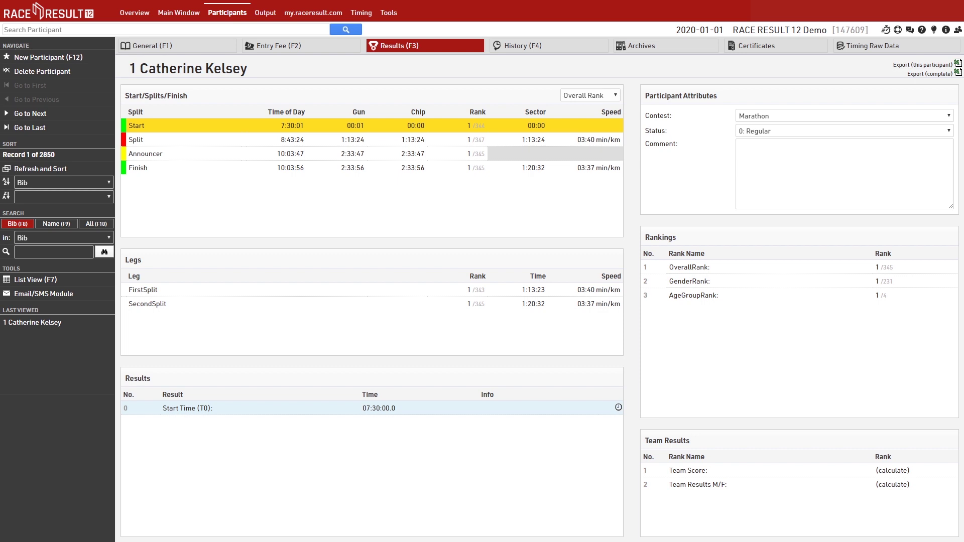
Look up the participant with bib 3 and open the Announcer split's time of day, leaving it as is.
key("Down")
key("Down")
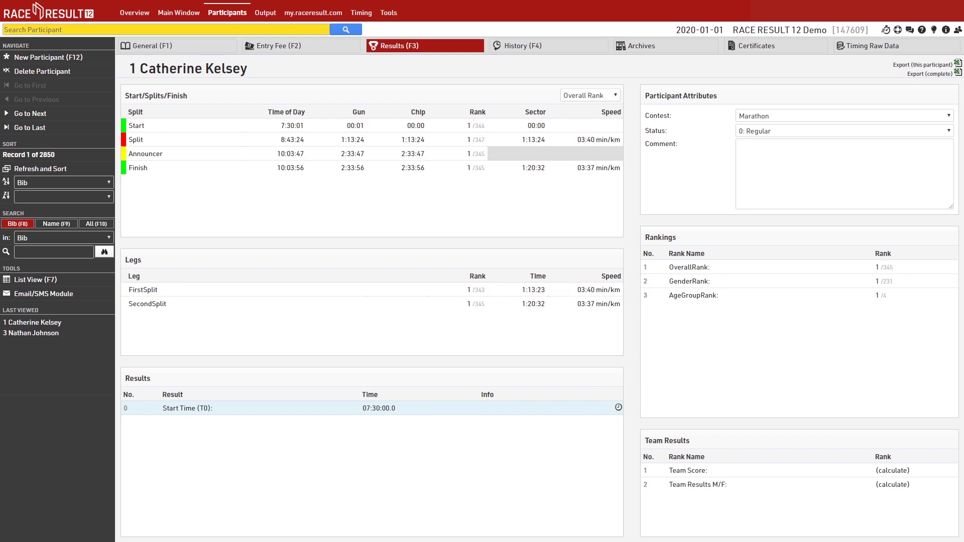
type("3")
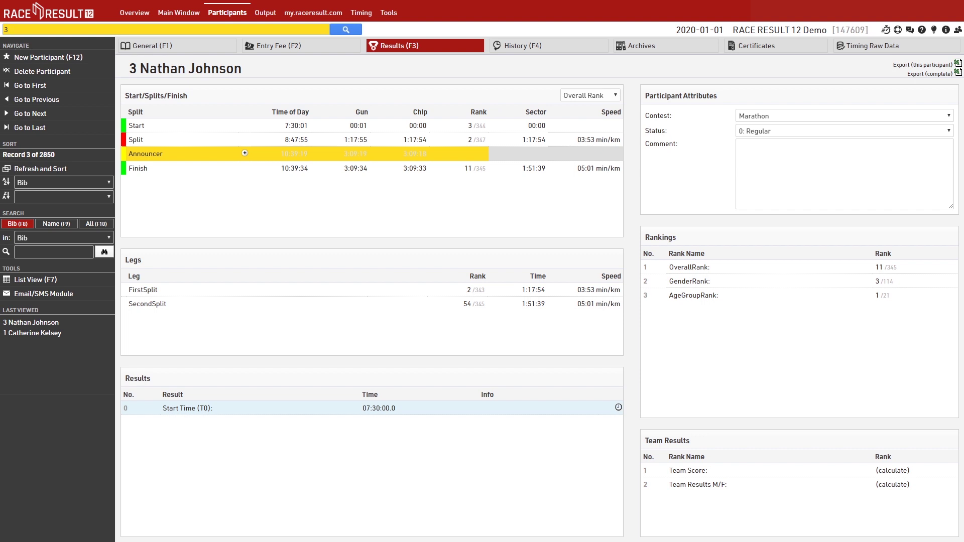
left_click(294, 153)
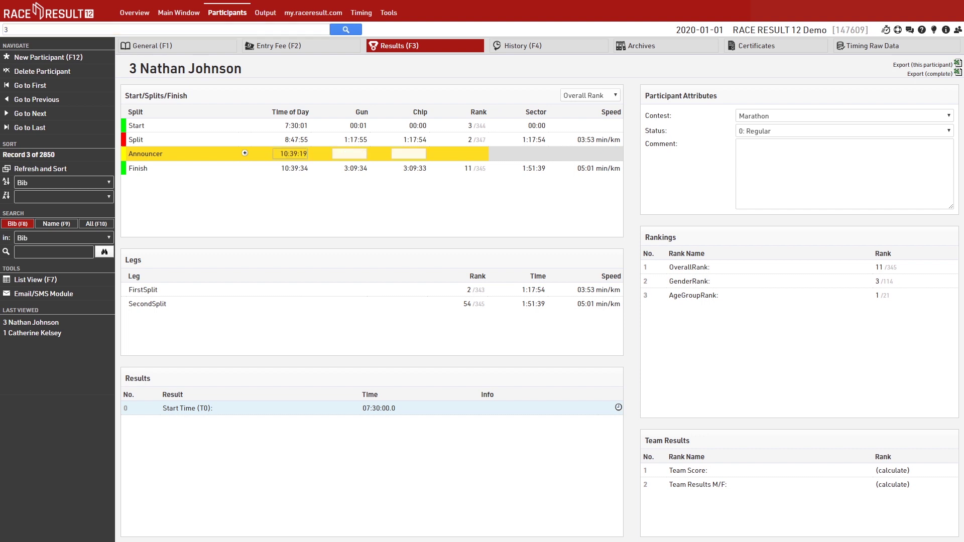
key("Return")
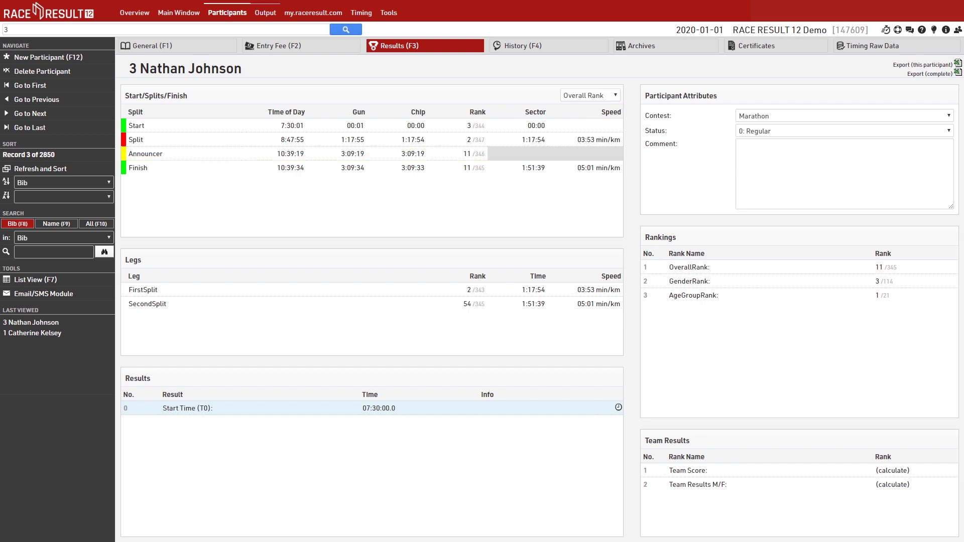
In the Final online output list, add a new column row with the data expression "finish.".
left_click(265, 12)
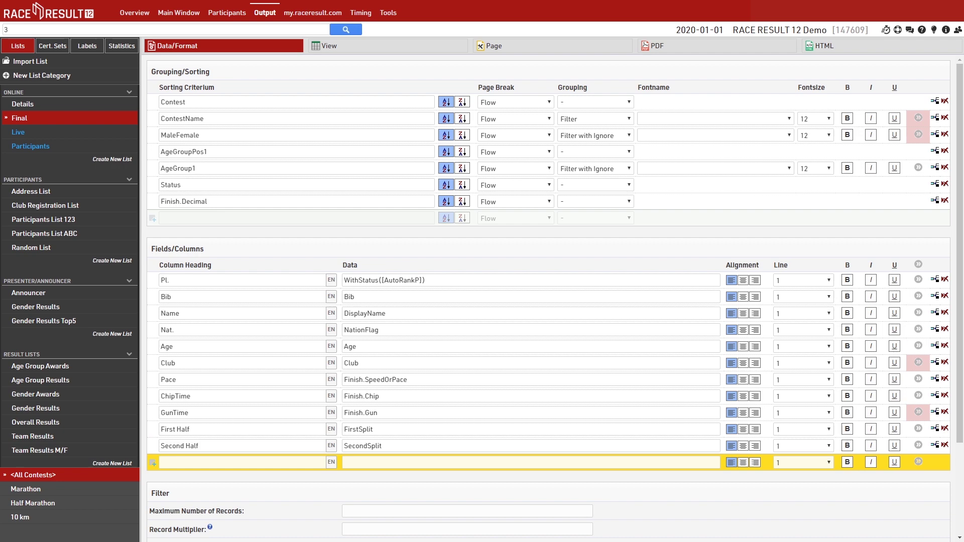
left_click(363, 461)
type("finish.")
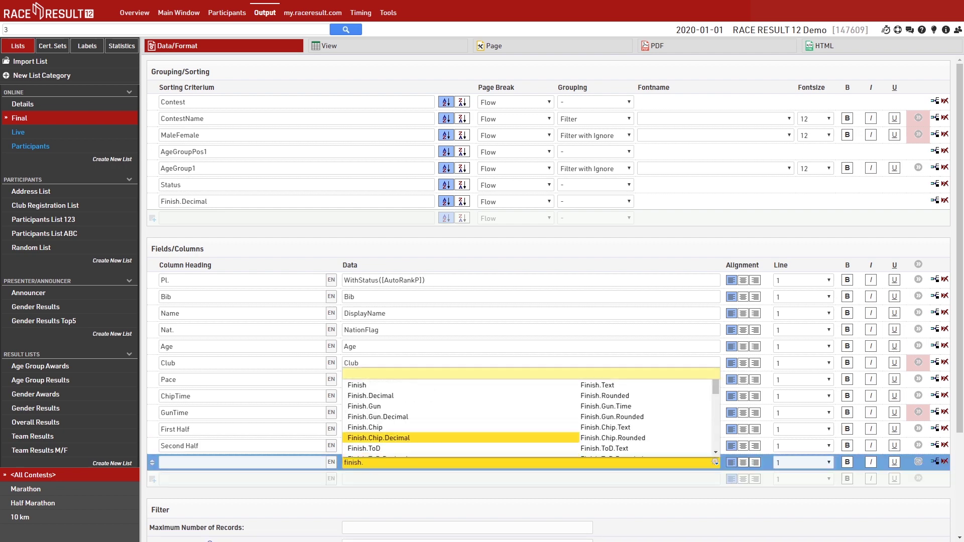
Browse the suggested Finish fields for the new column, including the predicted time, gender and age group rank variants, and close the suggestions.
scroll(526, 418, "down", 1)
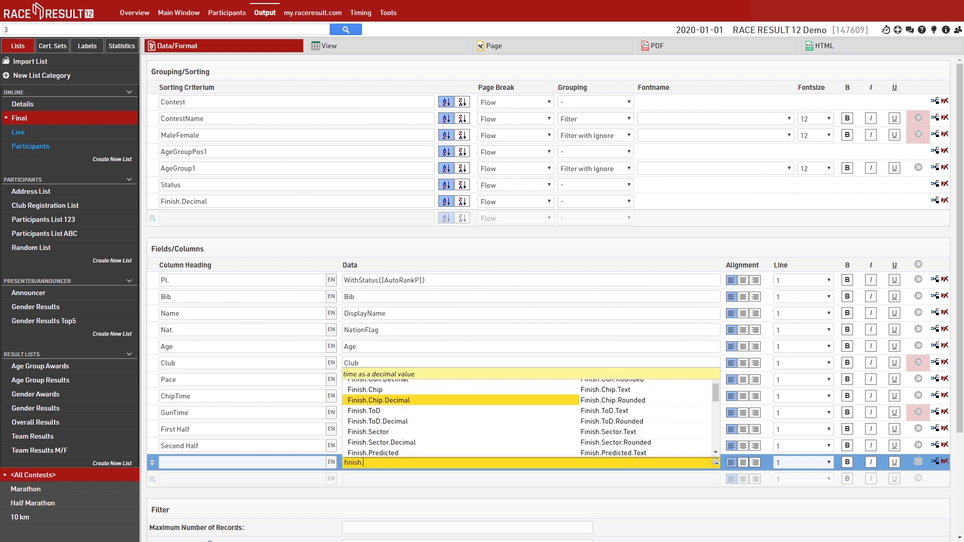
scroll(461, 437, "down", 4)
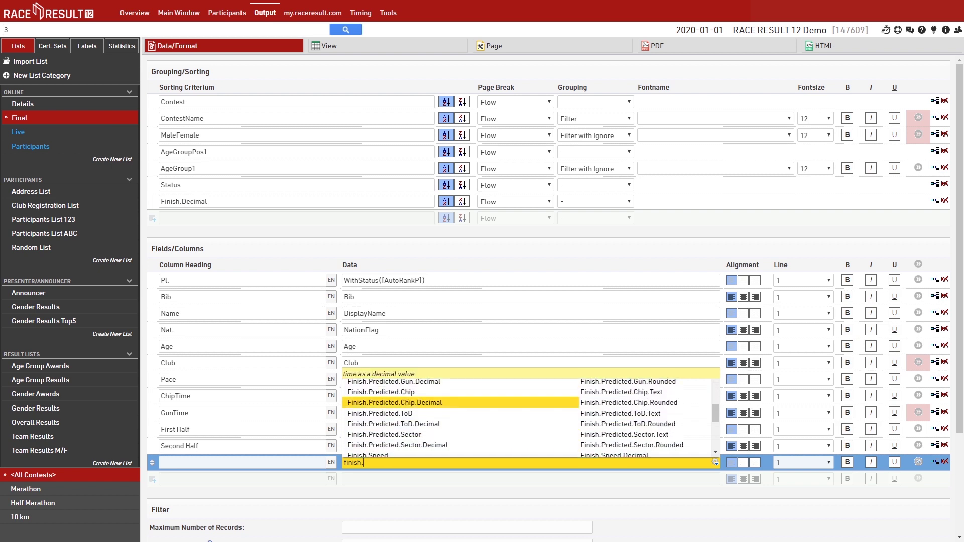
scroll(527, 412, "down", 6)
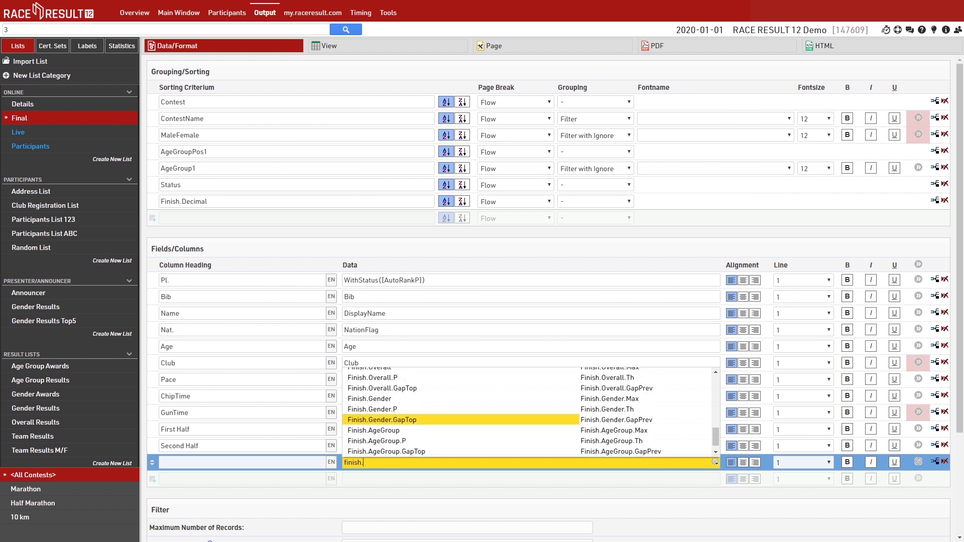
scroll(527, 412, "up", 1)
scroll(527, 413, "down", 3)
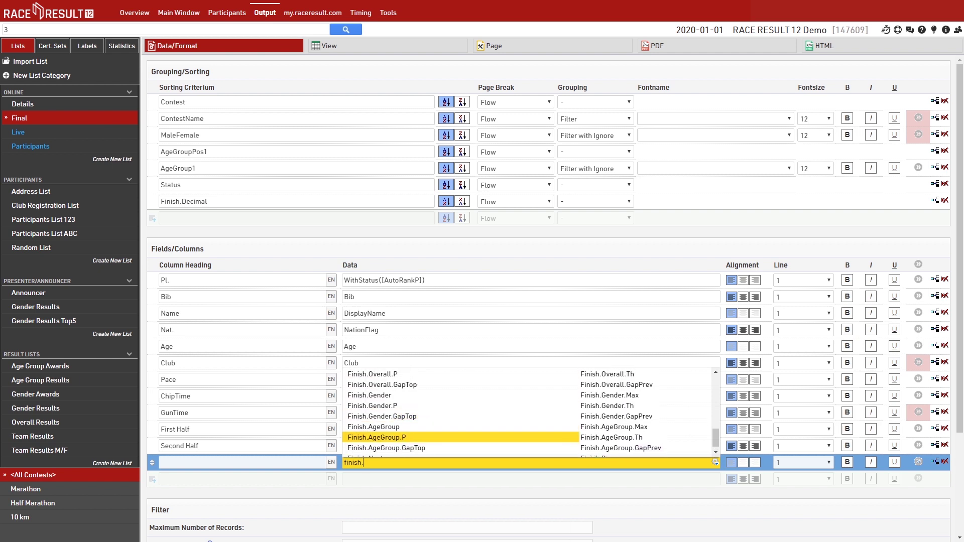
scroll(460, 429, "down", 1)
key("Down")
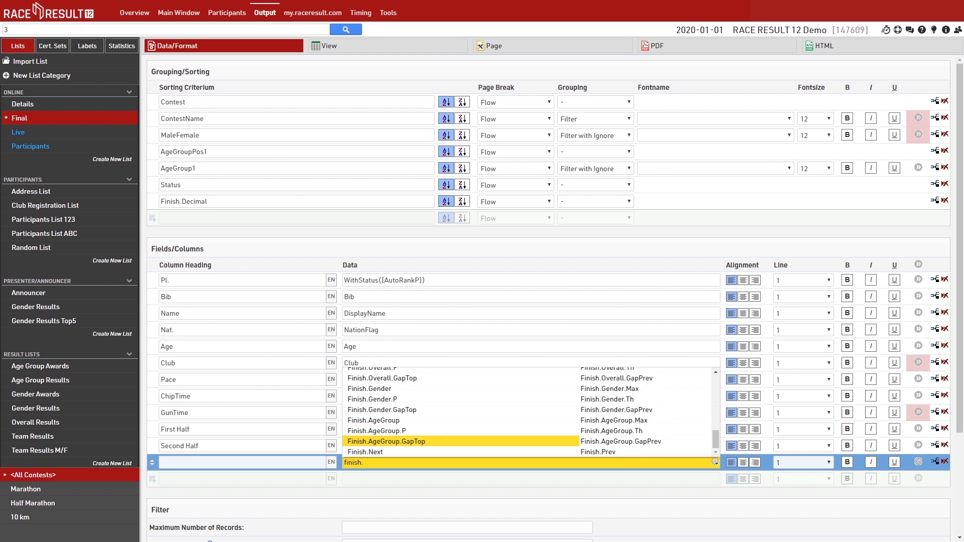
key("Up")
key("Up")
key("Up")
key("Up")
key("Up")
key("Up")
key("Up")
key("Up")
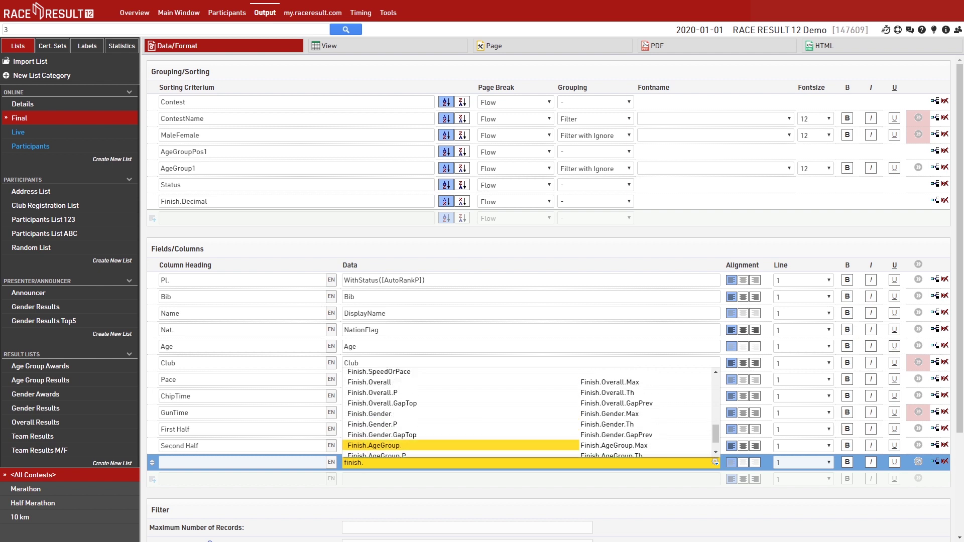
left_click(467, 527)
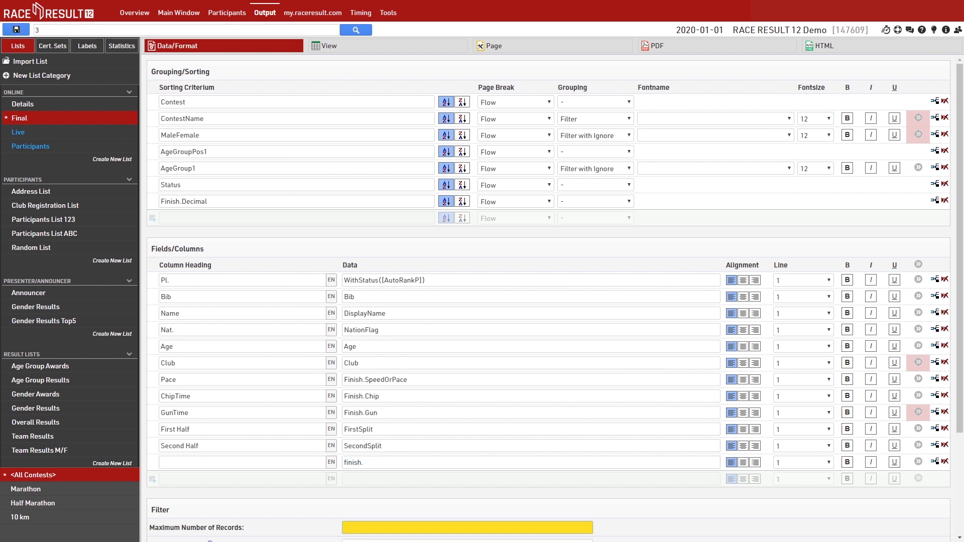